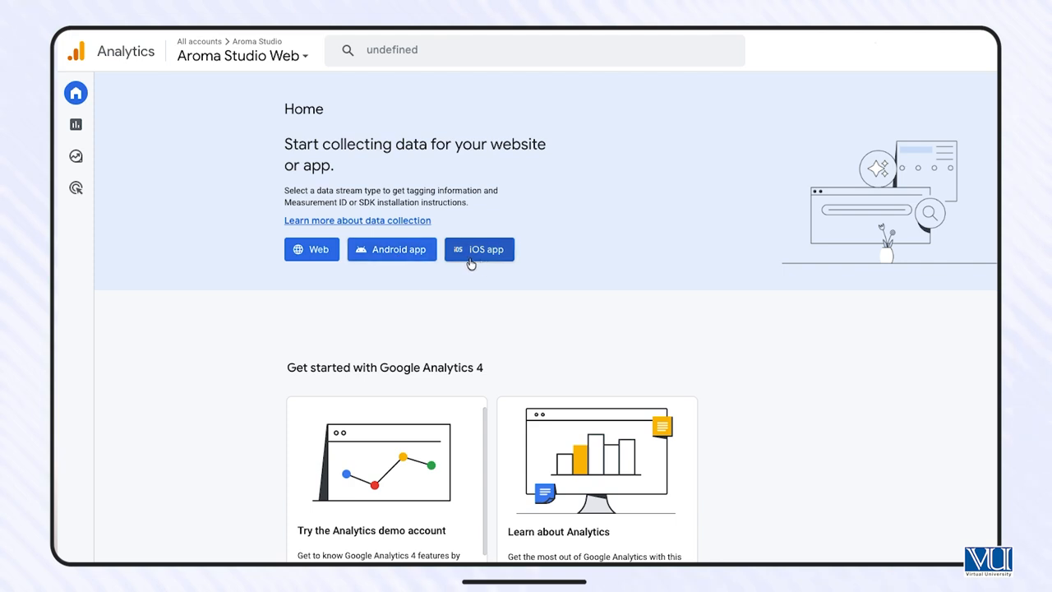
pyautogui.click(312, 251)
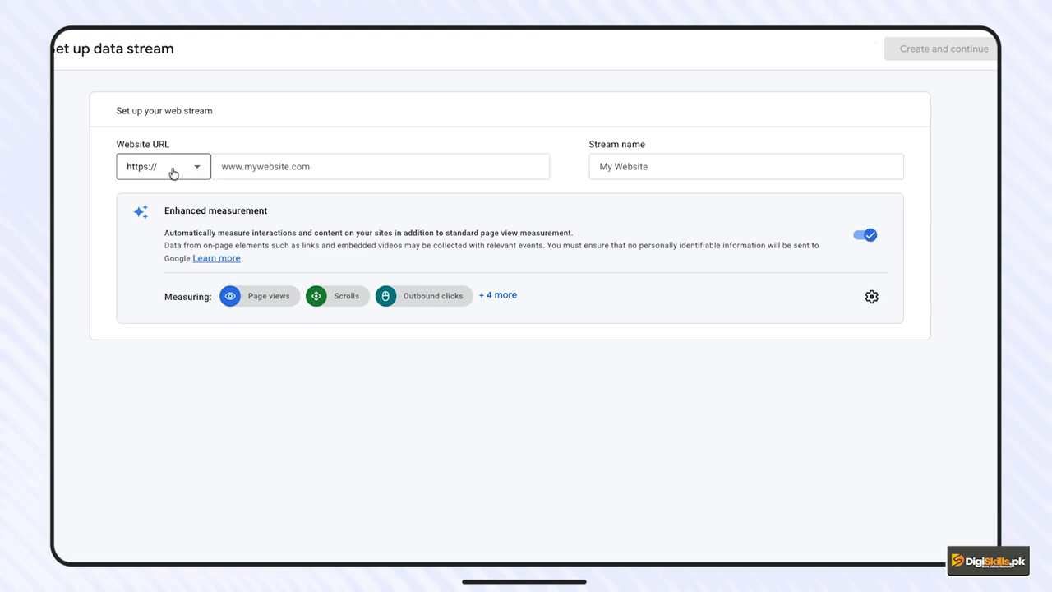
pyautogui.click(283, 166)
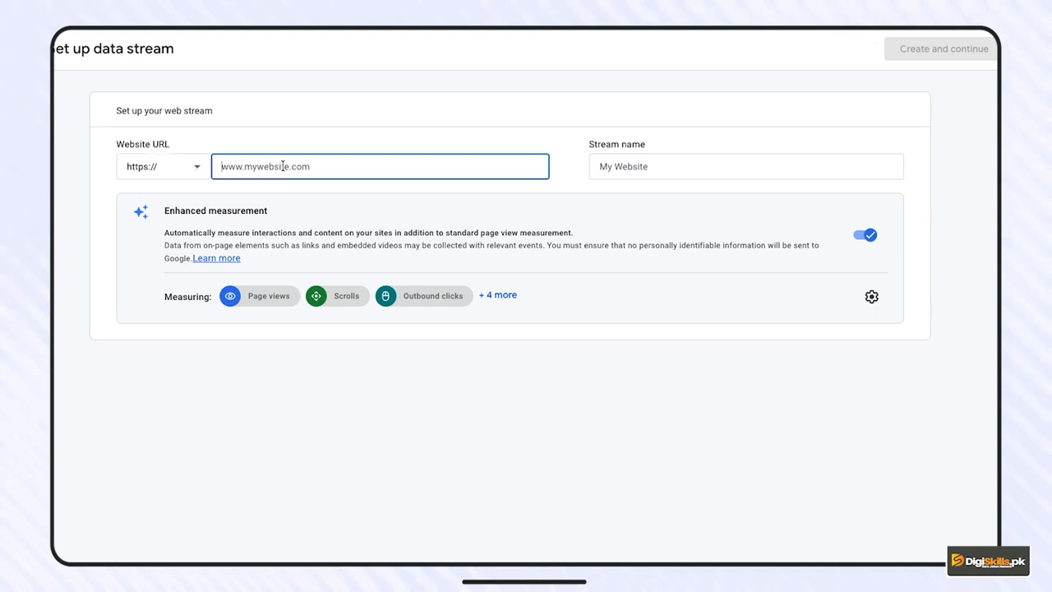
pyautogui.write('aromastudio.shop')
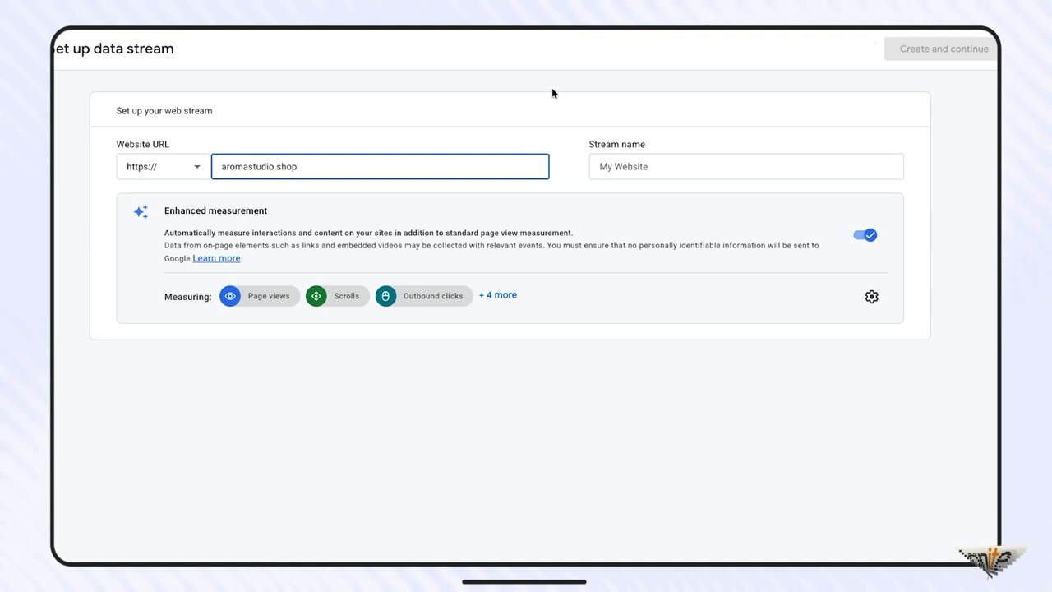
pyautogui.click(638, 169)
pyautogui.write('Aroma Studio Web')
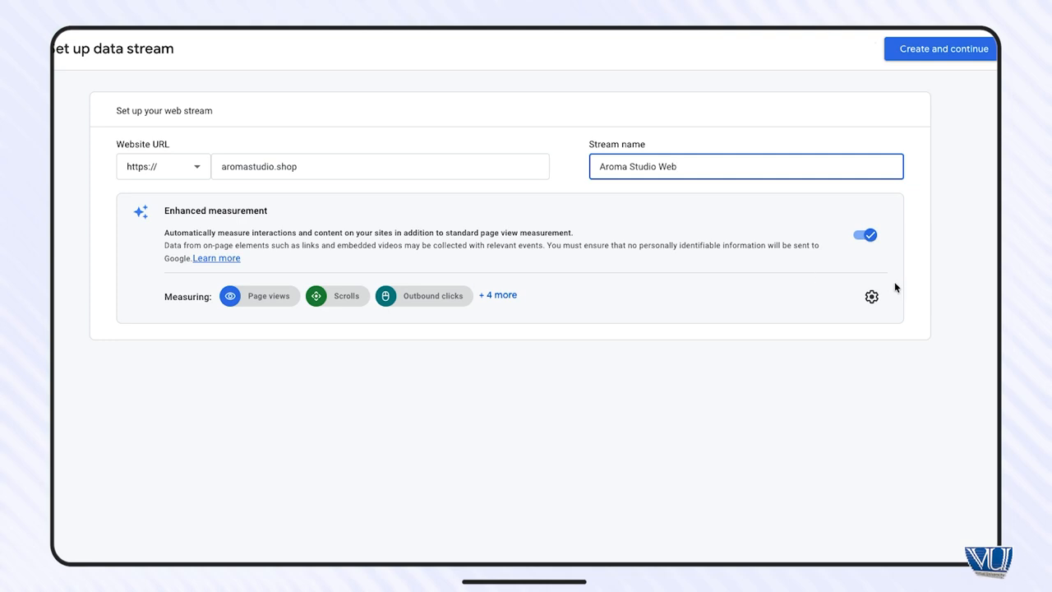
# - Save the enhanced measurement settings with all event types enabled and create the data stream
pyautogui.click(871, 296)
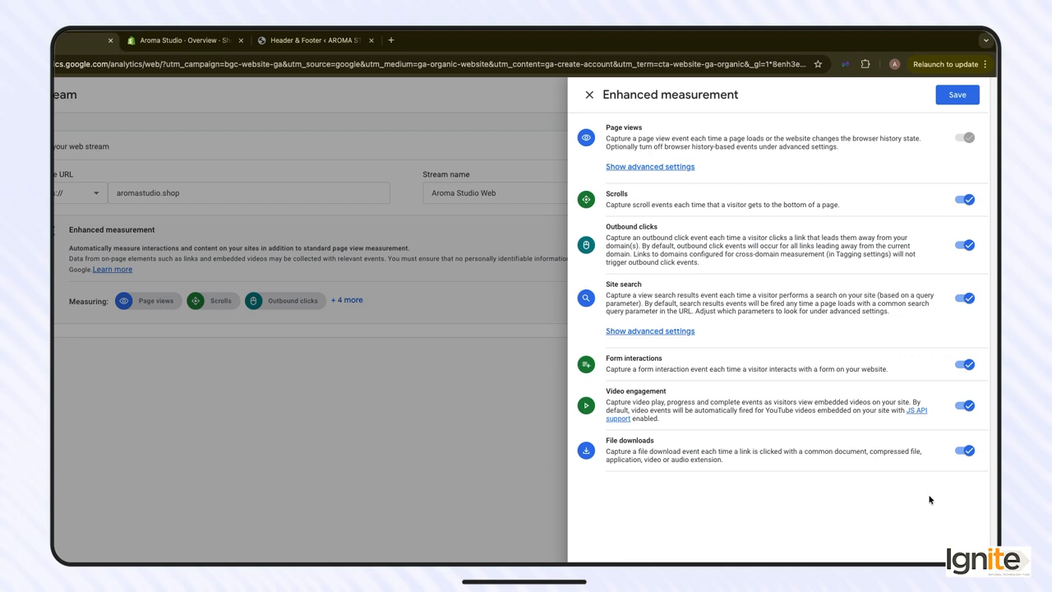
pyautogui.click(954, 95)
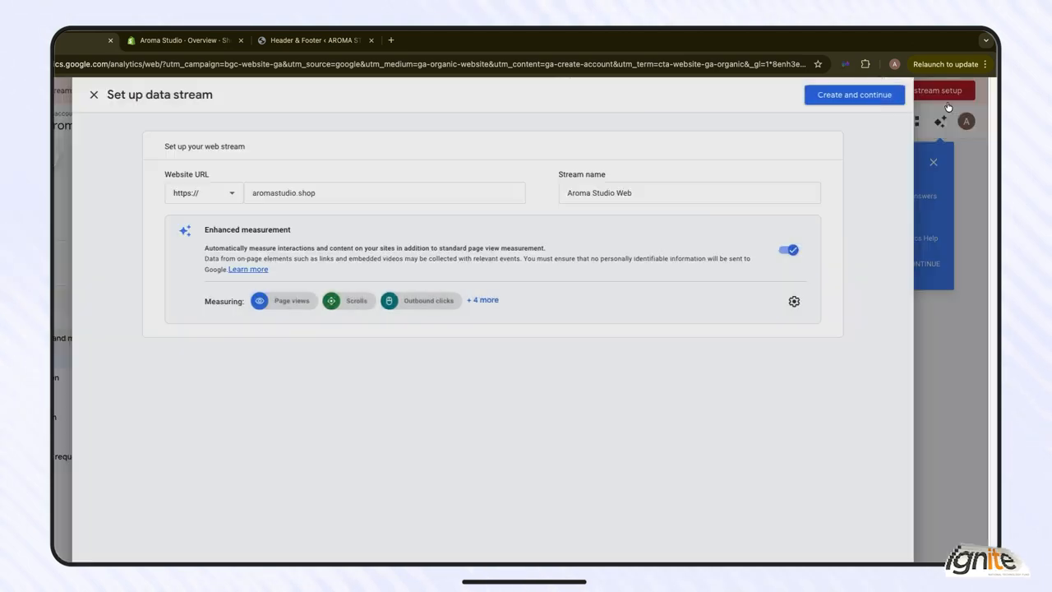
pyautogui.click(929, 98)
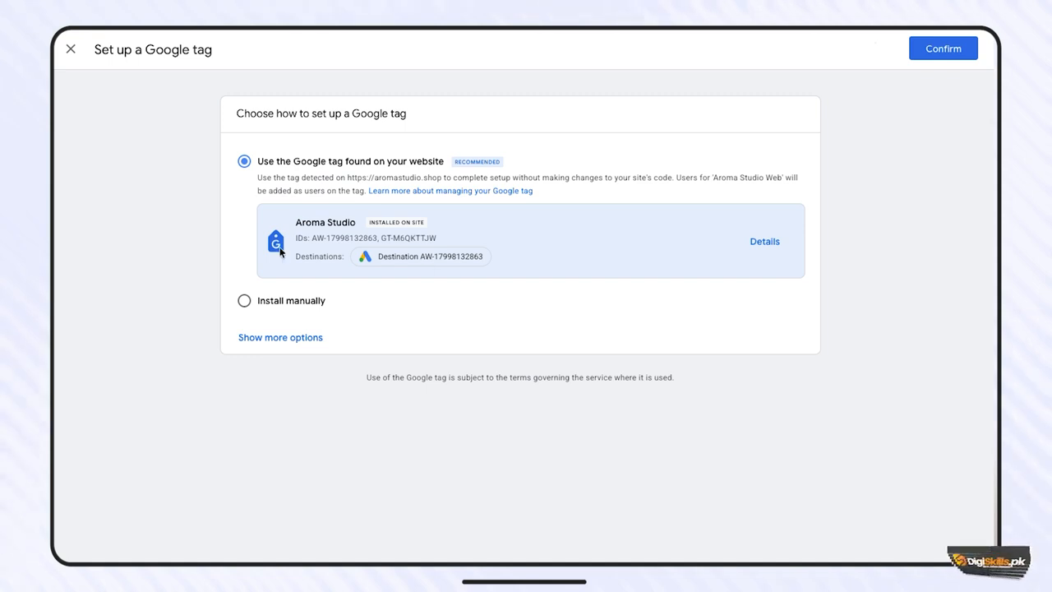
# - Copy the Google tag code for manual installation, paste it into WPCode's global header on the WordPress site, and save the changes
pyautogui.click(293, 304)
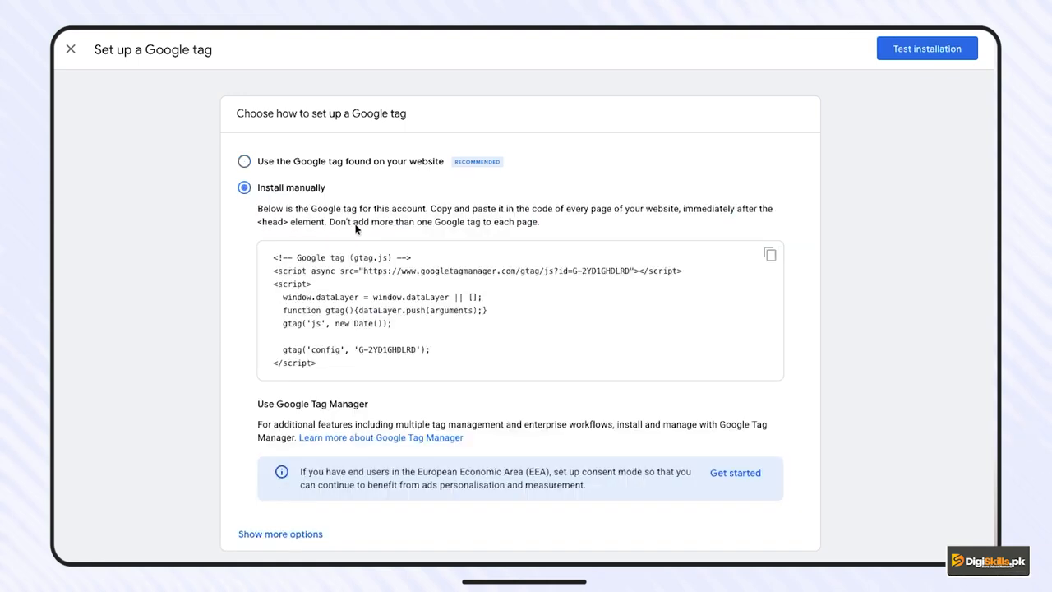
pyautogui.click(771, 254)
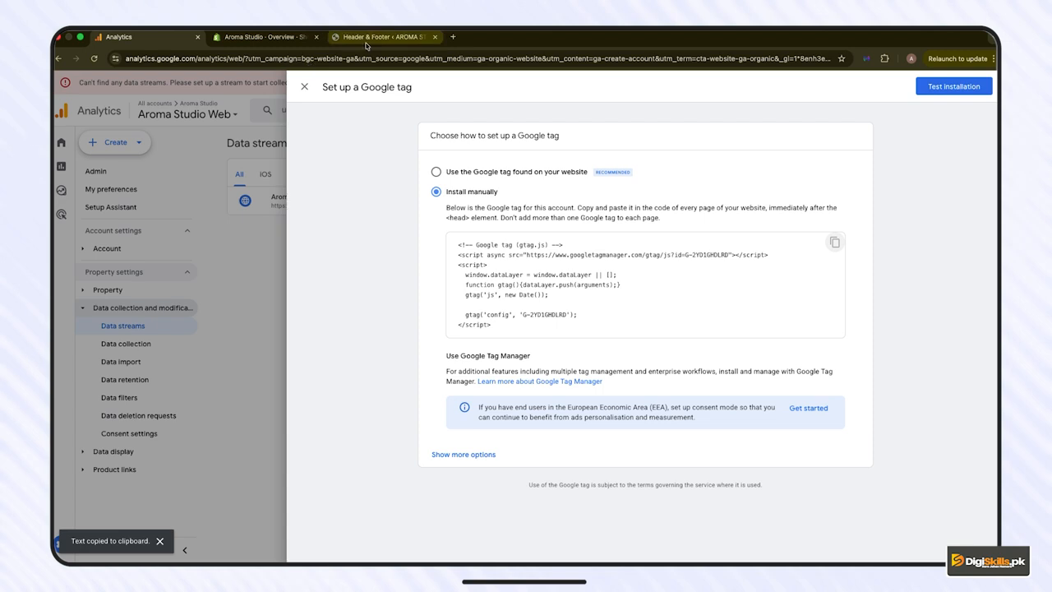
pyautogui.click(374, 35)
pyautogui.click(334, 403)
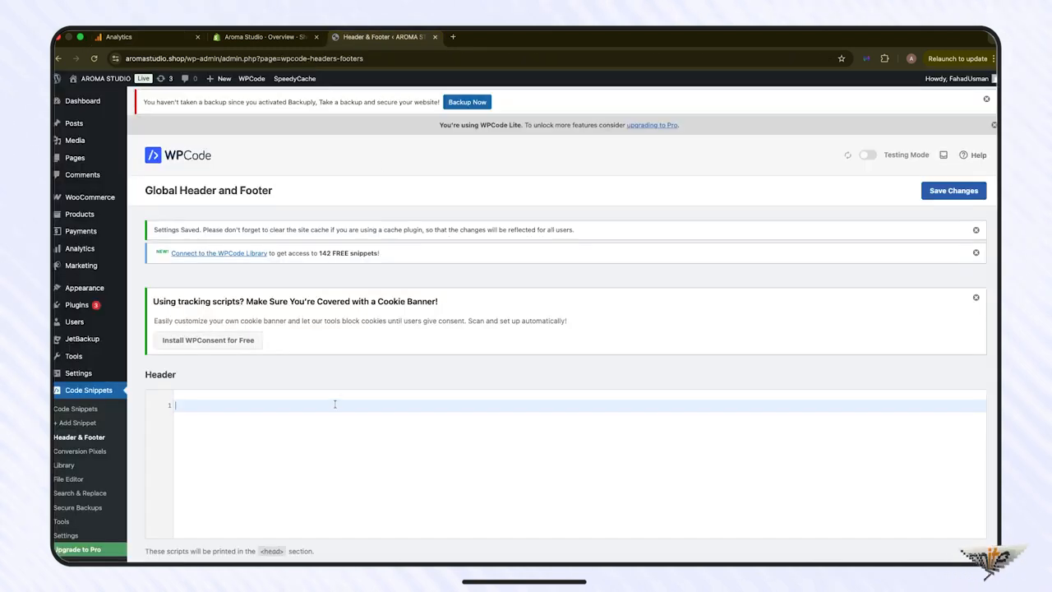
pyautogui.hotkey('ctrl', 'v')
pyautogui.click(952, 191)
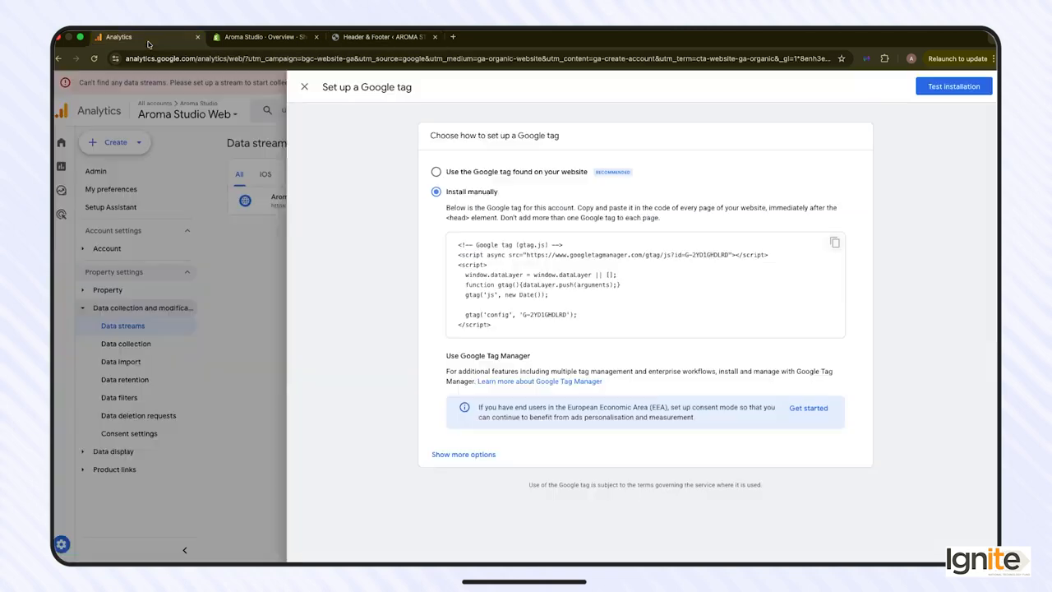
# - Switch back to Google Analytics, test the Google tag installation, and confirm the tag setup
pyautogui.click(119, 37)
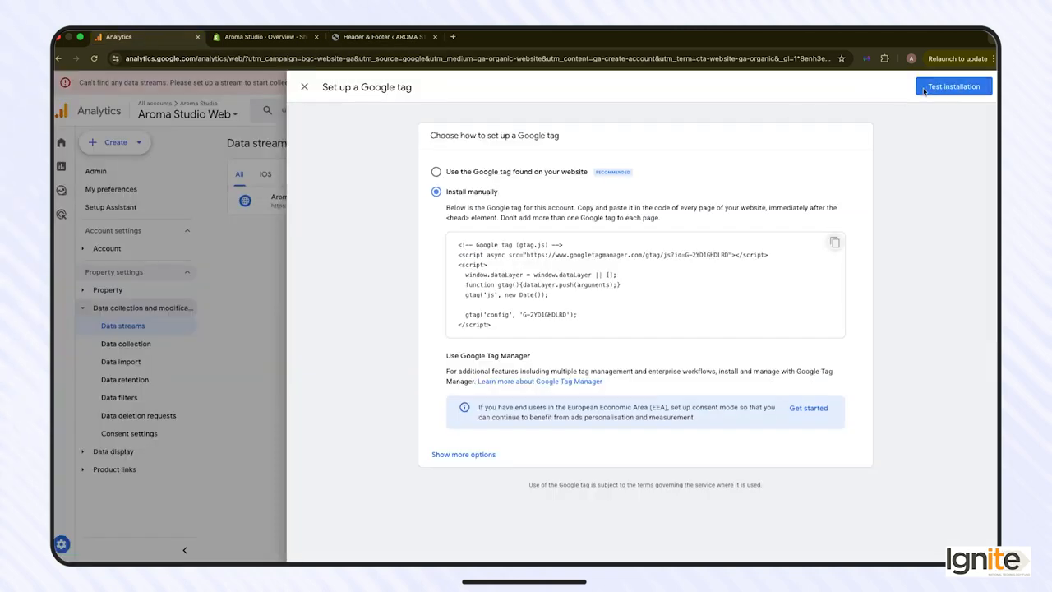
pyautogui.click(966, 87)
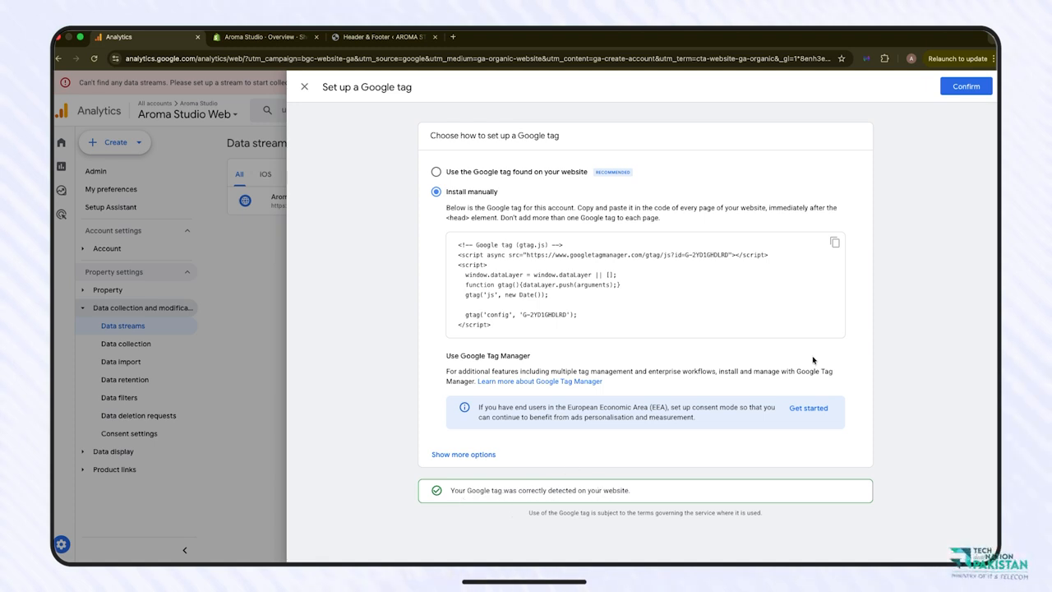
pyautogui.click(967, 86)
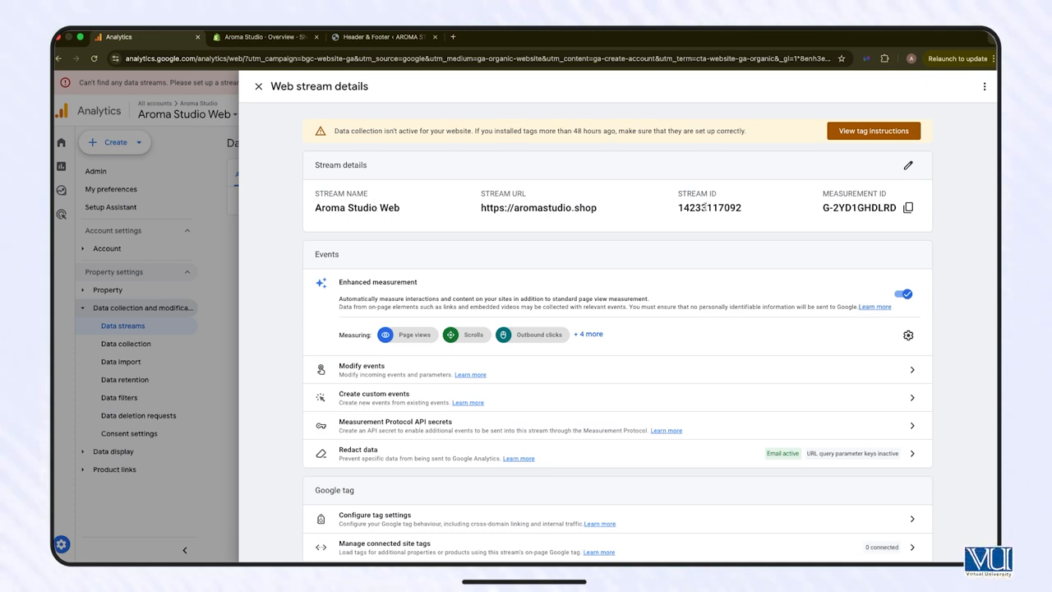
# - Start a custom event named Page View for the web stream, created without code and triggered by the page_view event
pyautogui.scroll(-2, 690, 271)
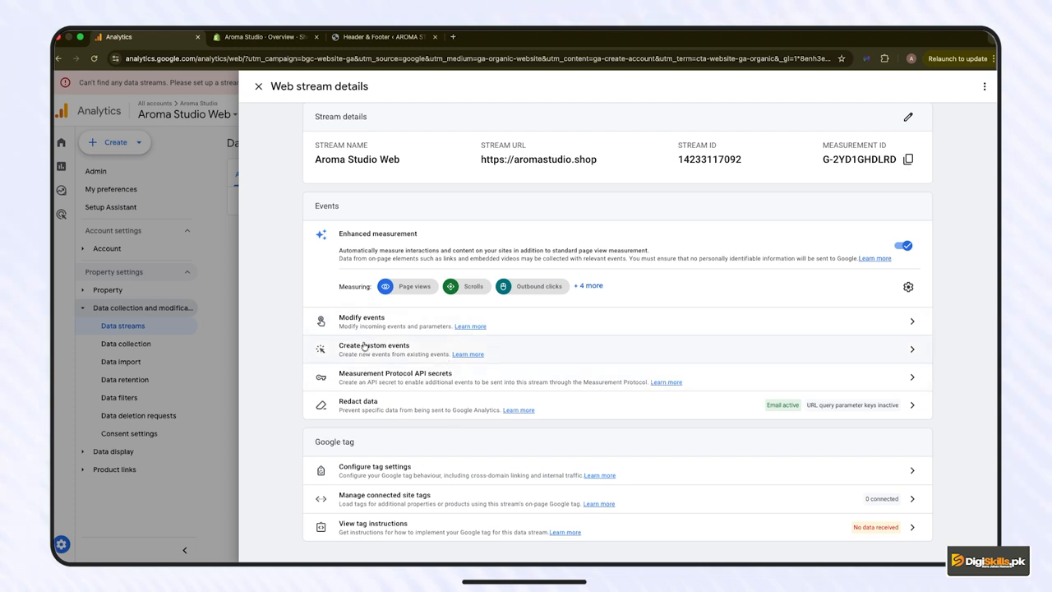
pyautogui.click(600, 359)
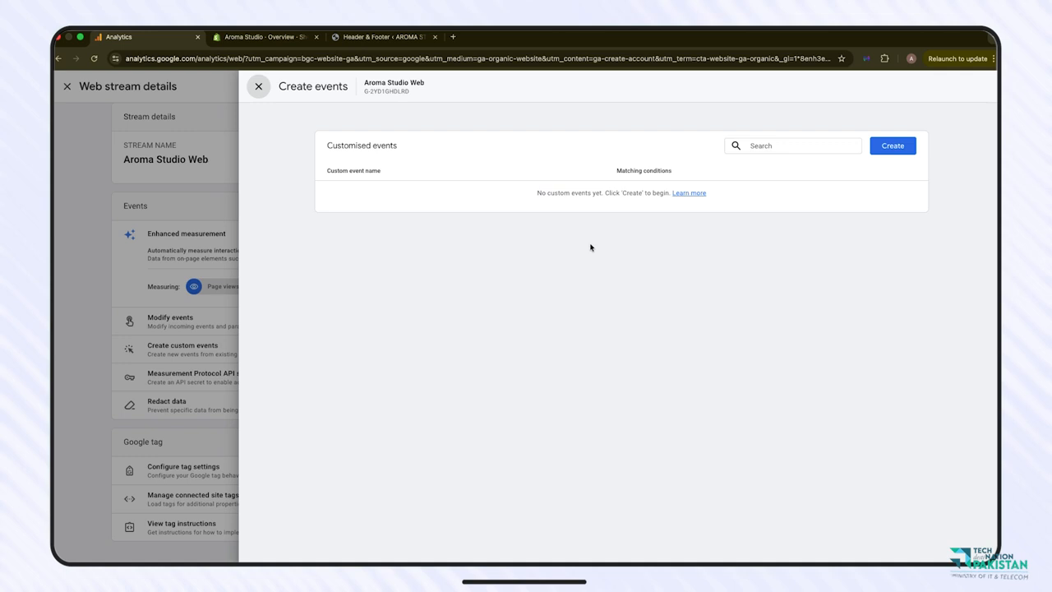
pyautogui.click(883, 150)
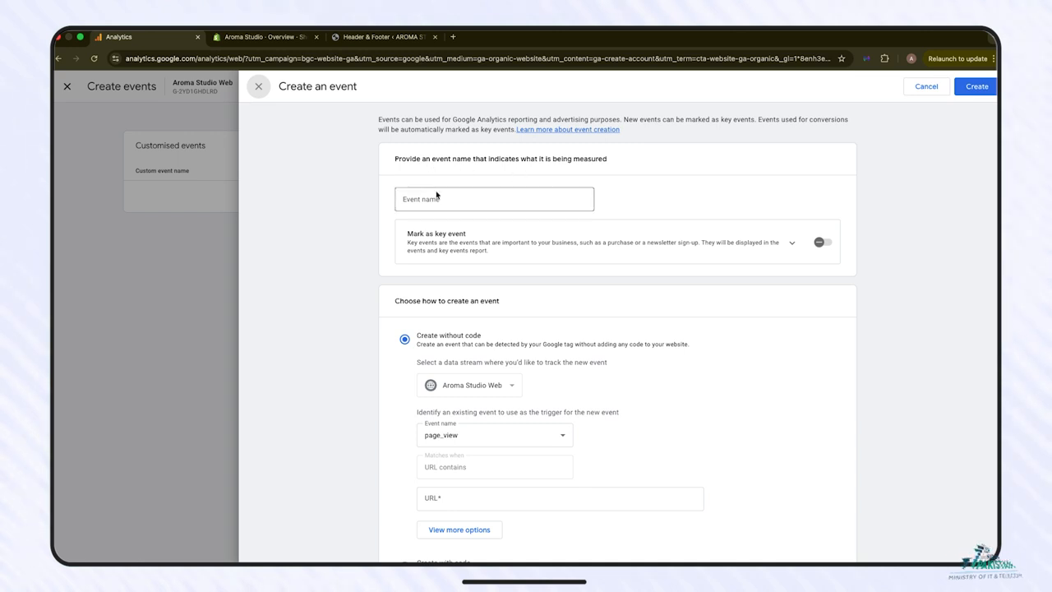
pyautogui.click(456, 199)
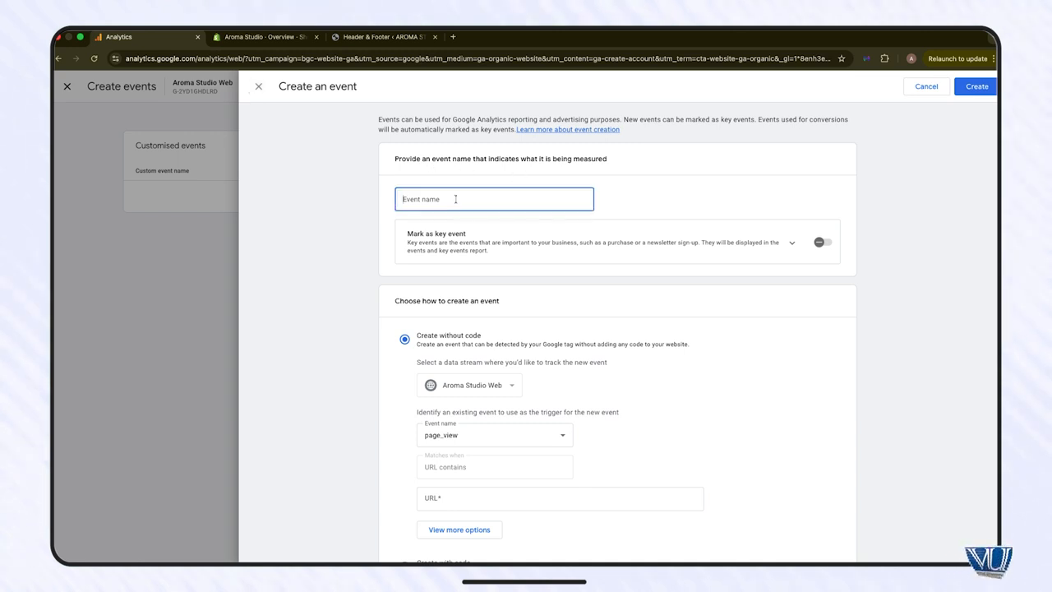
pyautogui.write('Page View')
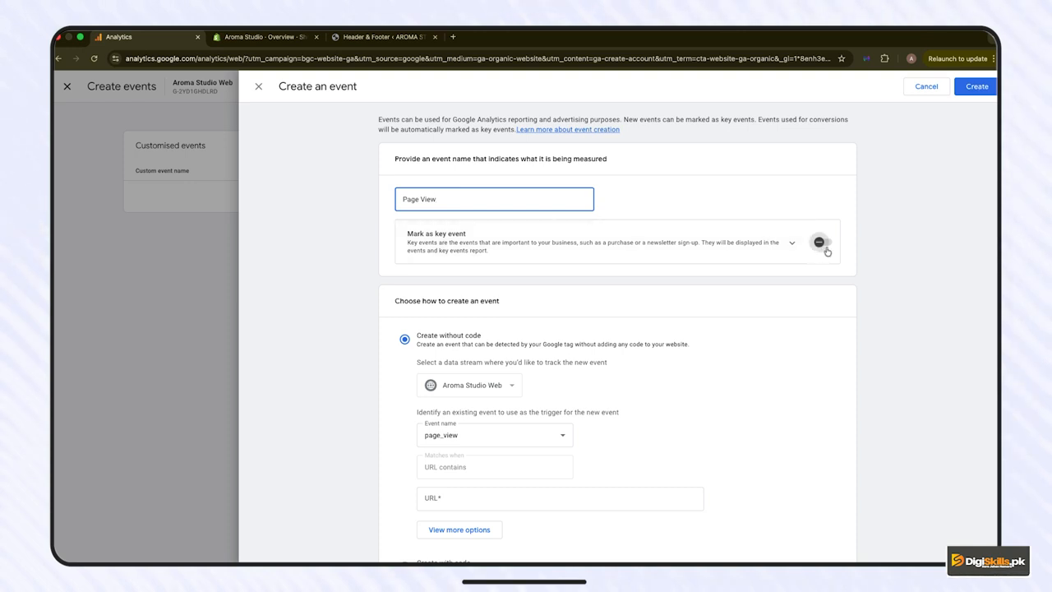
pyautogui.scroll(-1, 820, 251)
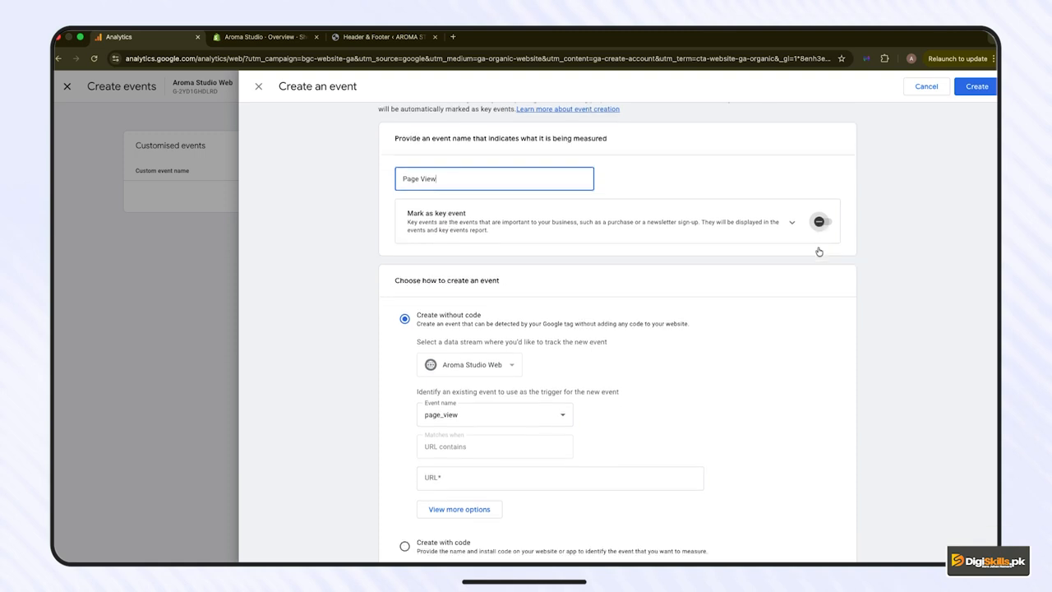
pyautogui.scroll(-1, 819, 252)
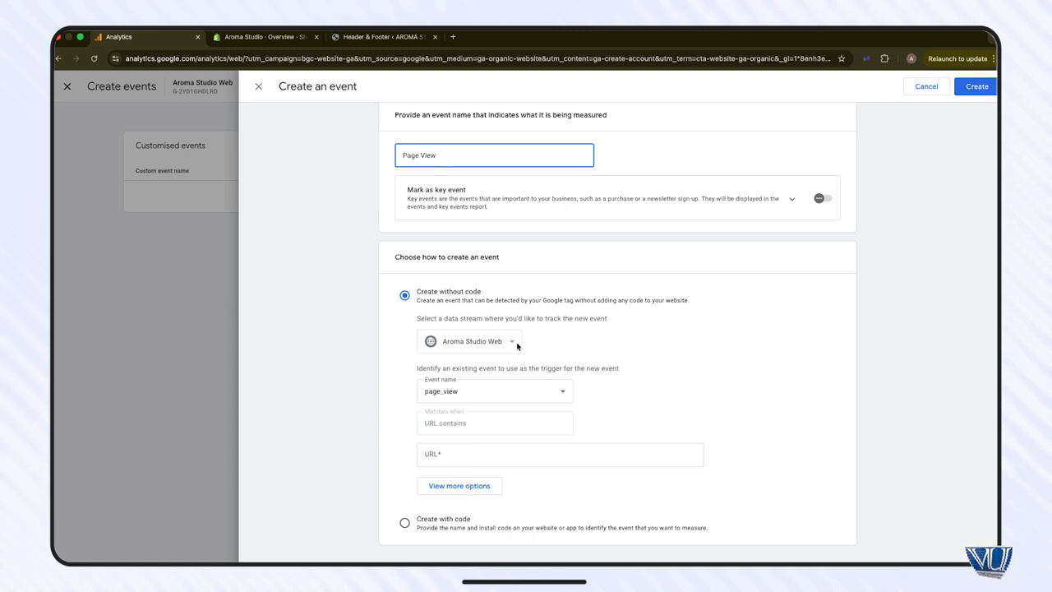
pyautogui.click(533, 391)
pyautogui.click(507, 418)
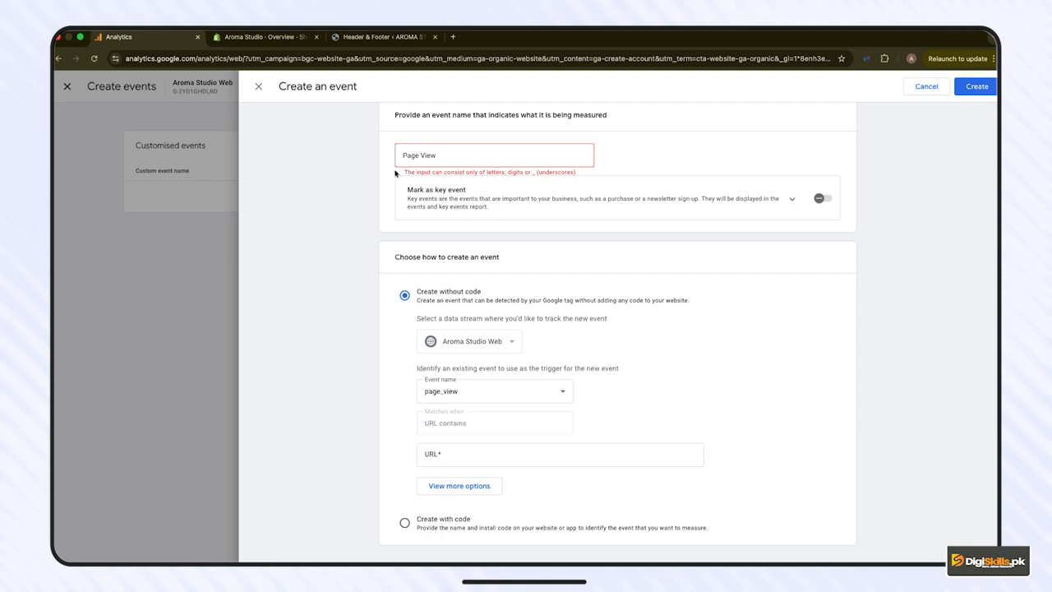
# - Open aromastudio.shop in a new tab and copy aromastudio from its address for the event's URL condition
pyautogui.click(453, 36)
pyautogui.write('arom')
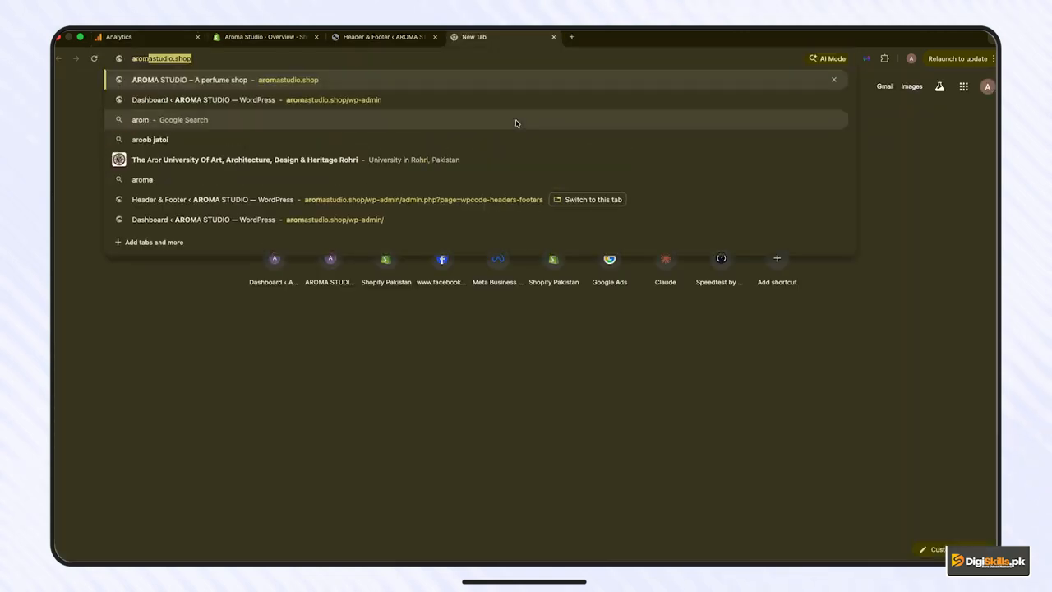
pyautogui.press('Return')
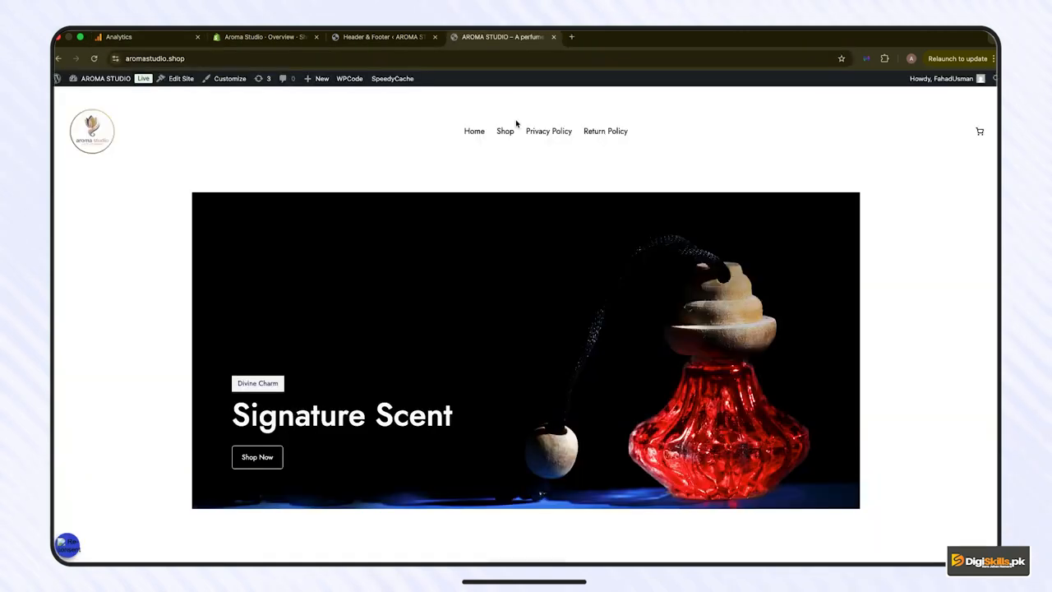
pyautogui.click(153, 62)
pyautogui.moveTo(154, 63); pyautogui.dragTo(198, 63)
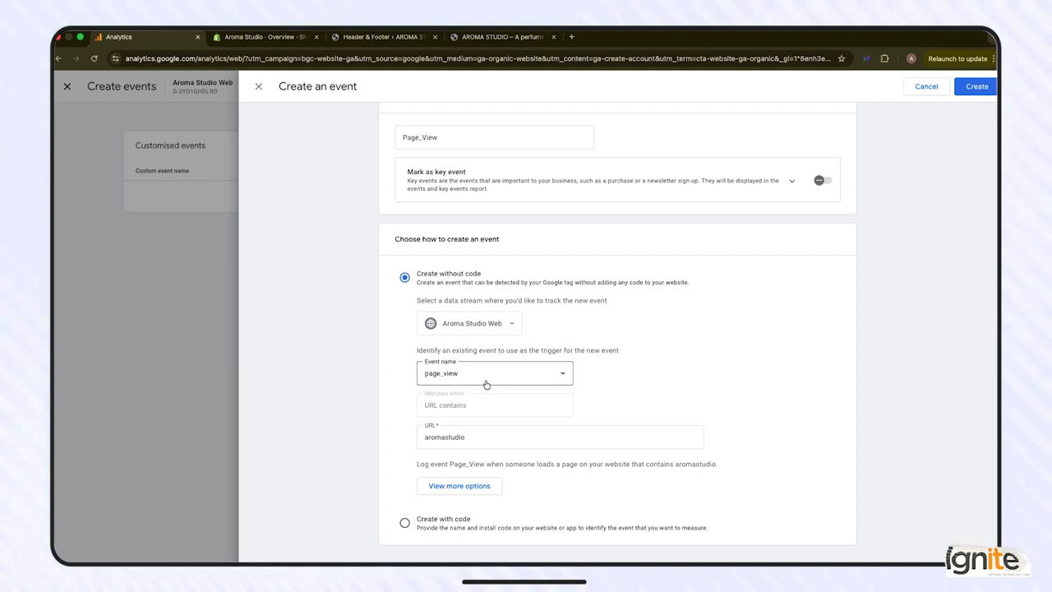
# - Save the Page_View event configuration matching page_view with page_location containing aromastudio, create the event, and close the custom events list
pyautogui.click(468, 487)
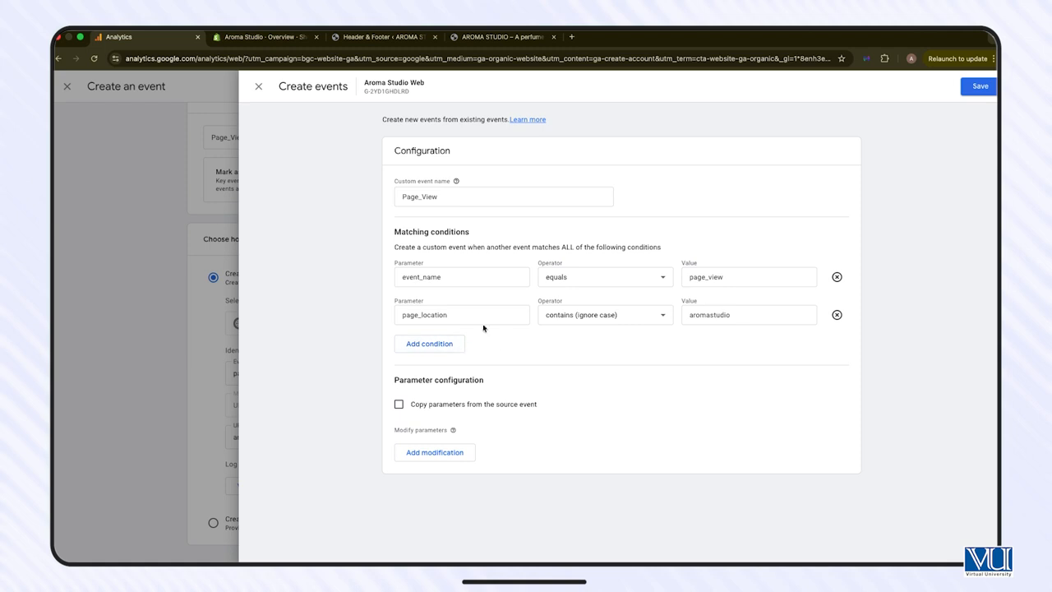
pyautogui.click(977, 88)
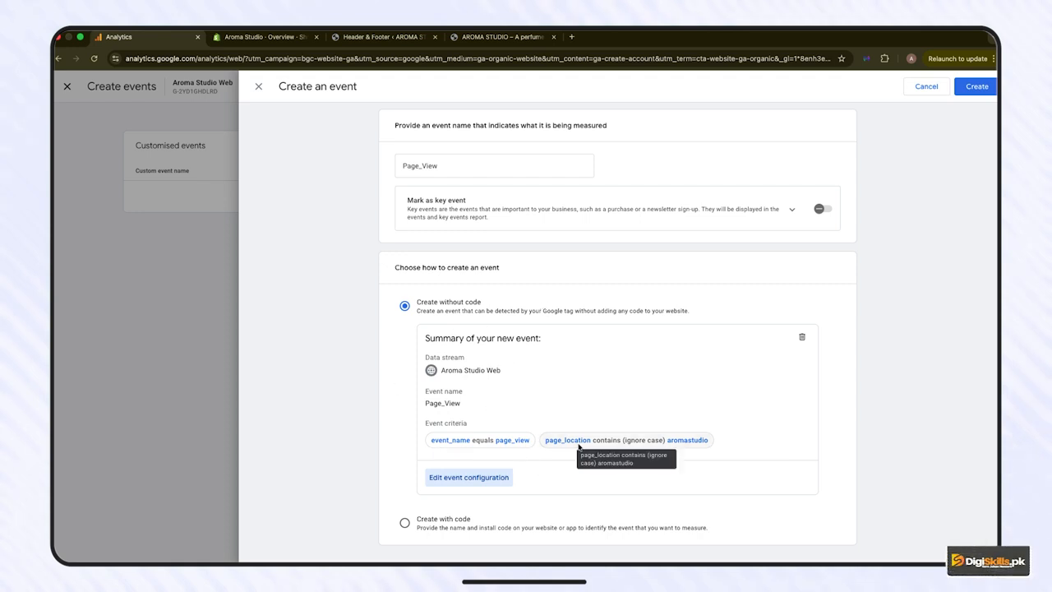
pyautogui.click(968, 88)
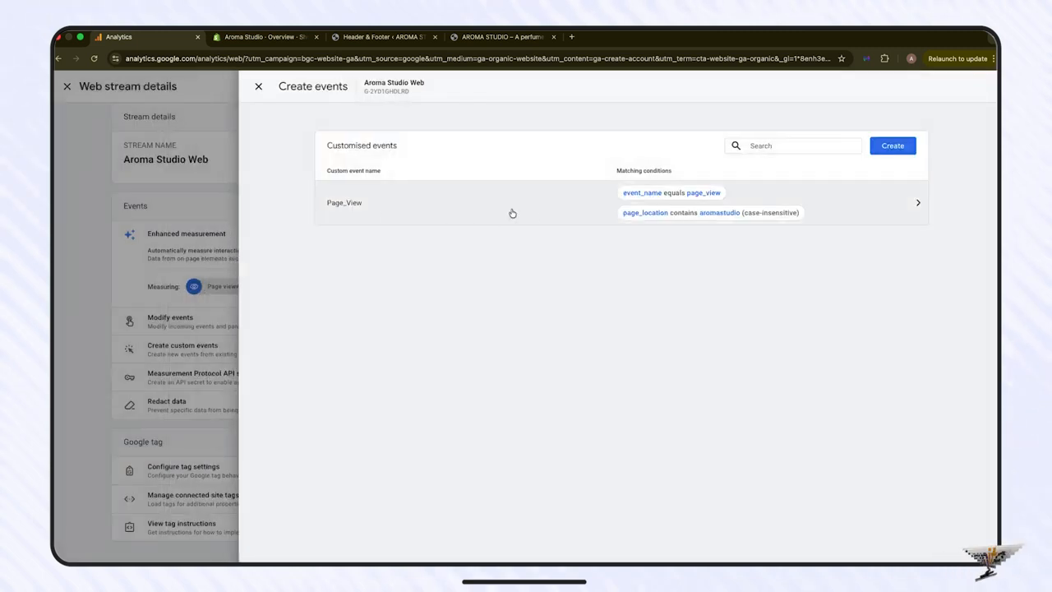
pyautogui.click(260, 86)
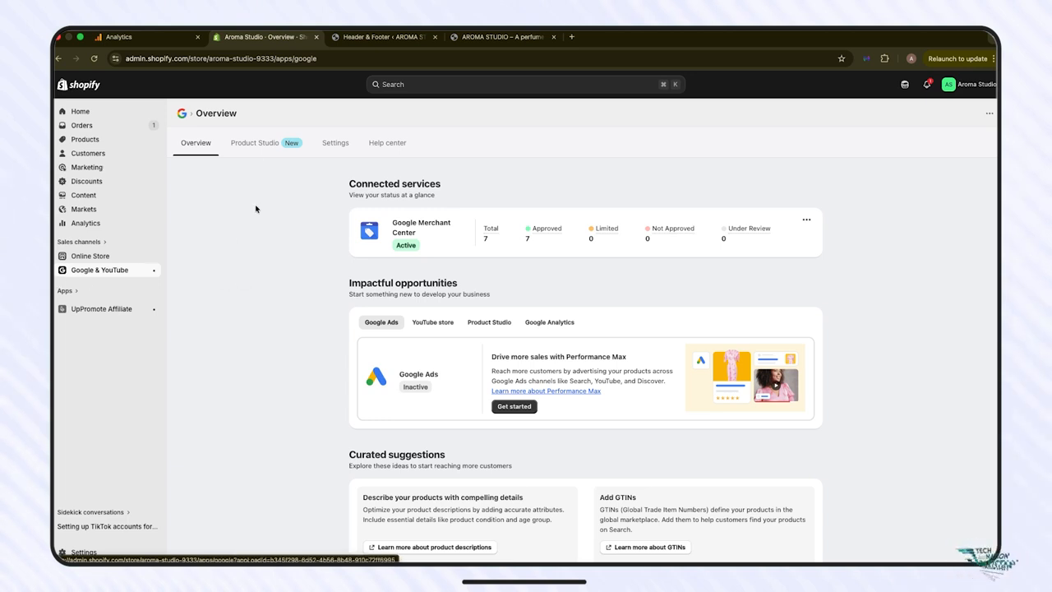
# - Start the Google Analytics property setup in Shopify's Google & YouTube app
pyautogui.scroll(-1, 371, 250)
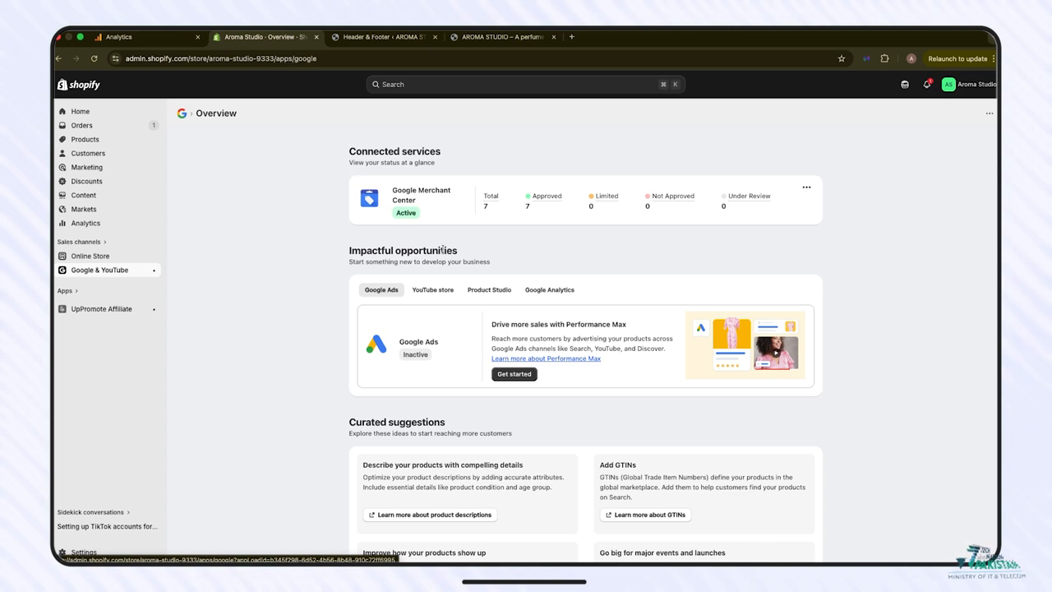
pyautogui.scroll(-1, 419, 271)
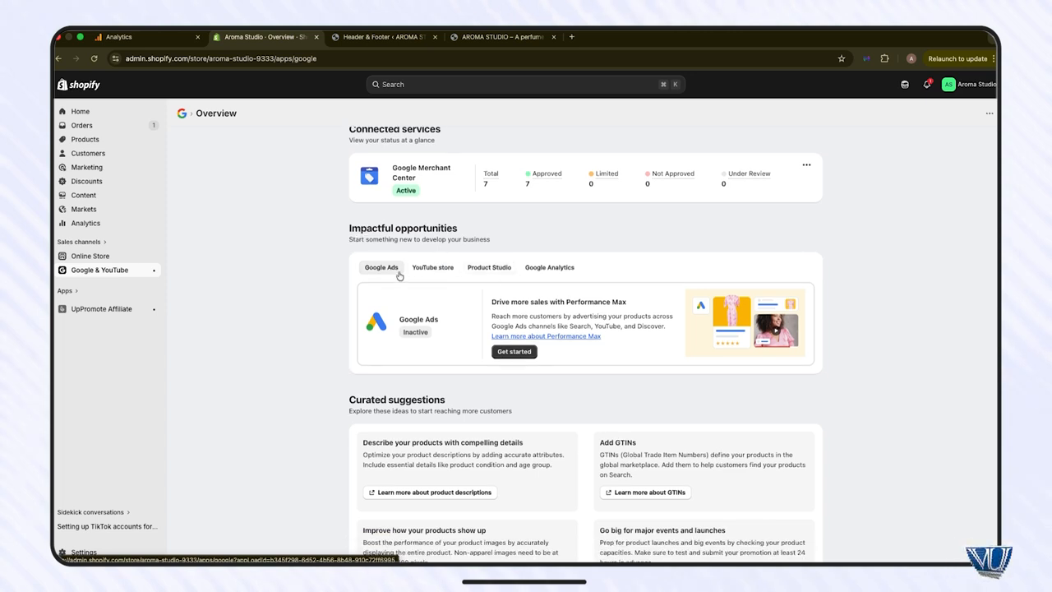
pyautogui.click(544, 271)
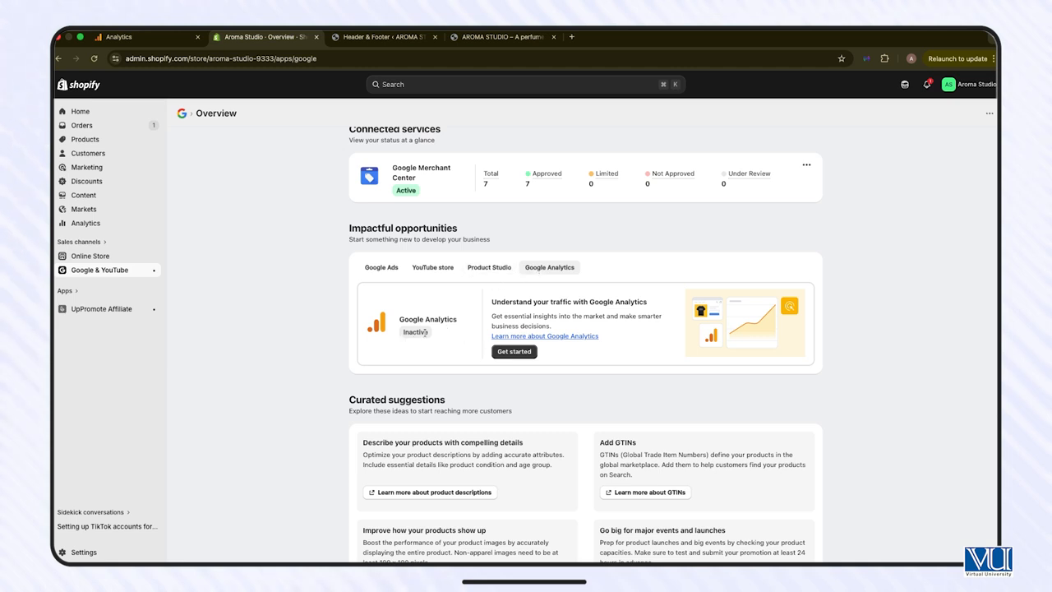
pyautogui.click(514, 352)
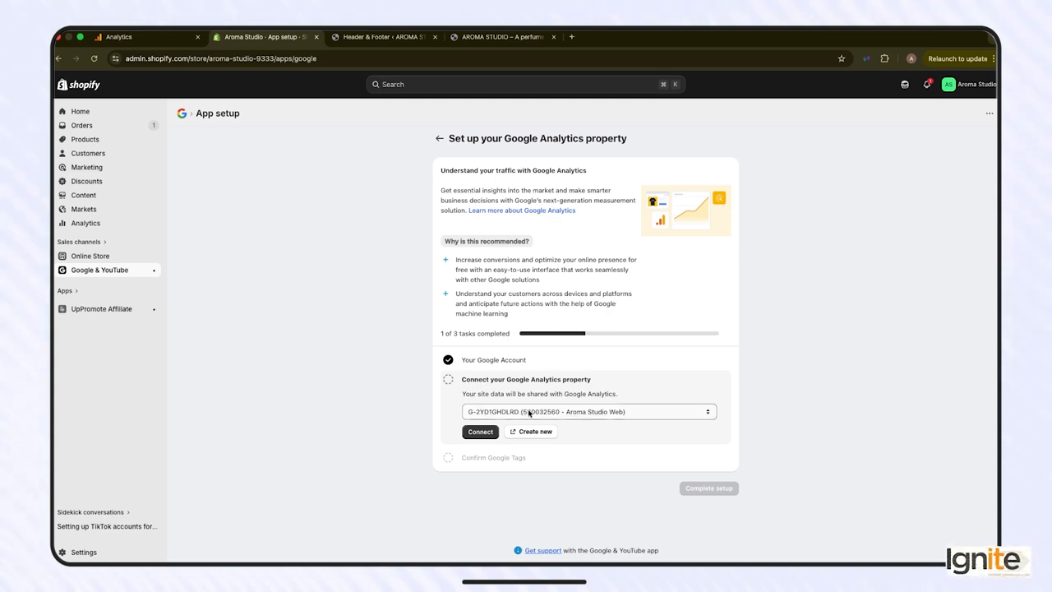
# - Select the Aroma Studio Web property and connect it to the Shopify store
pyautogui.click(615, 413)
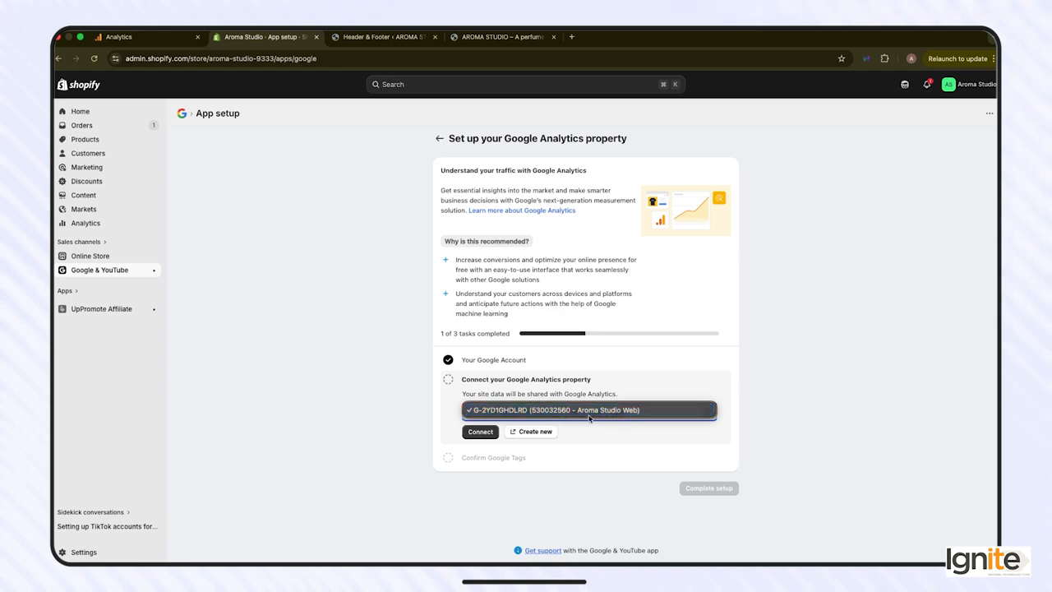
pyautogui.click(623, 430)
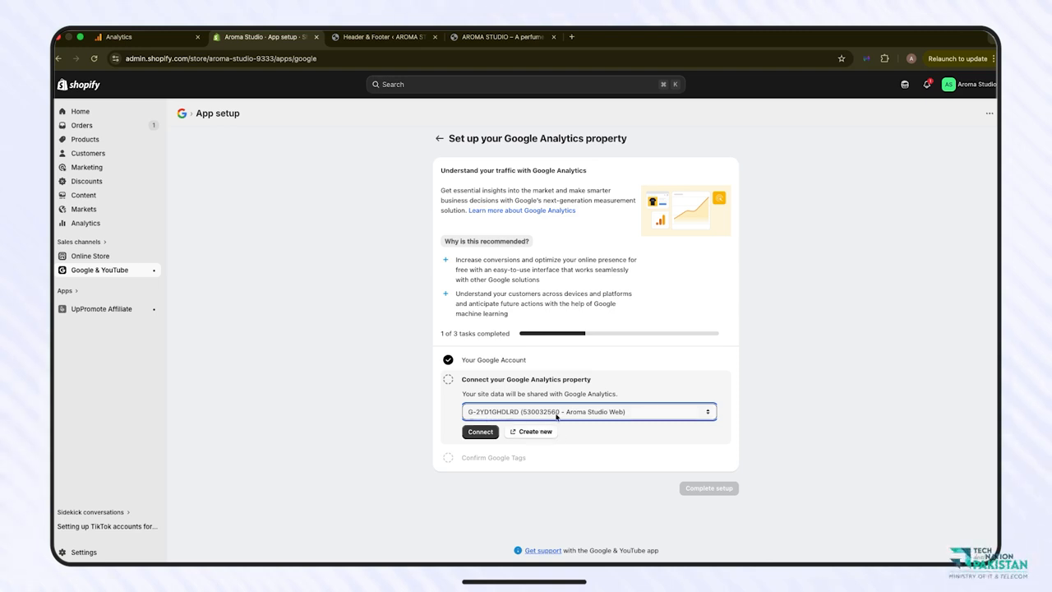
pyautogui.click(487, 429)
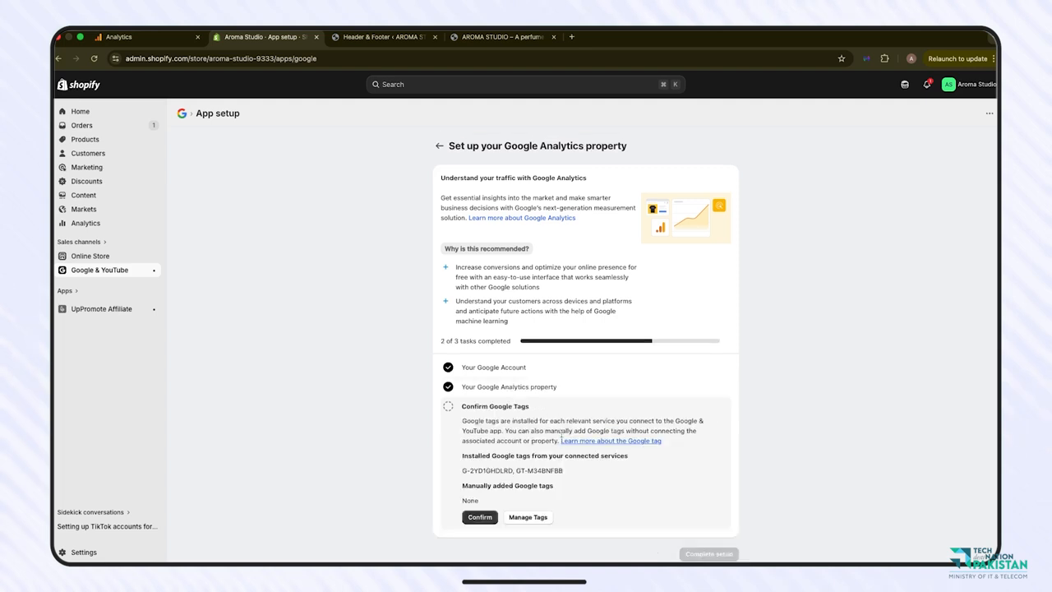
# - Confirm the installed Google tags and complete the Google Analytics setup for the Shopify store
pyautogui.scroll(-2, 561, 434)
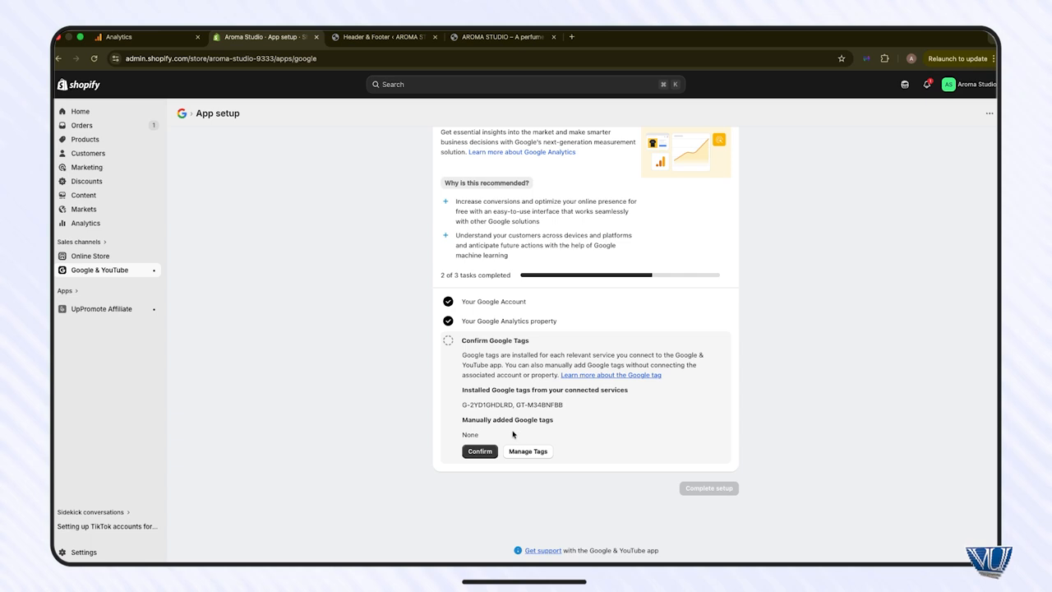
pyautogui.click(478, 452)
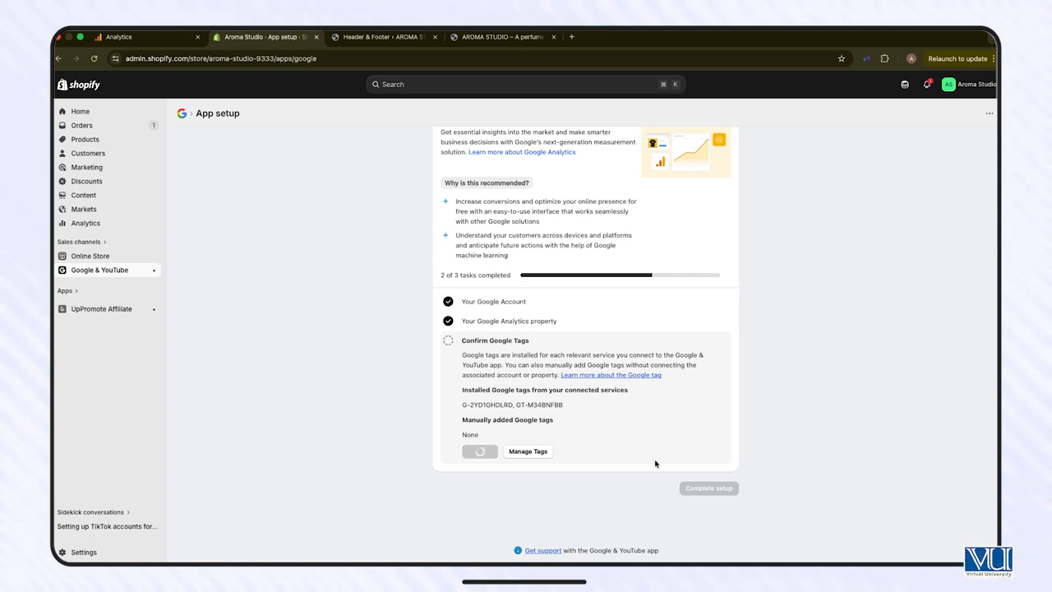
pyautogui.click(712, 436)
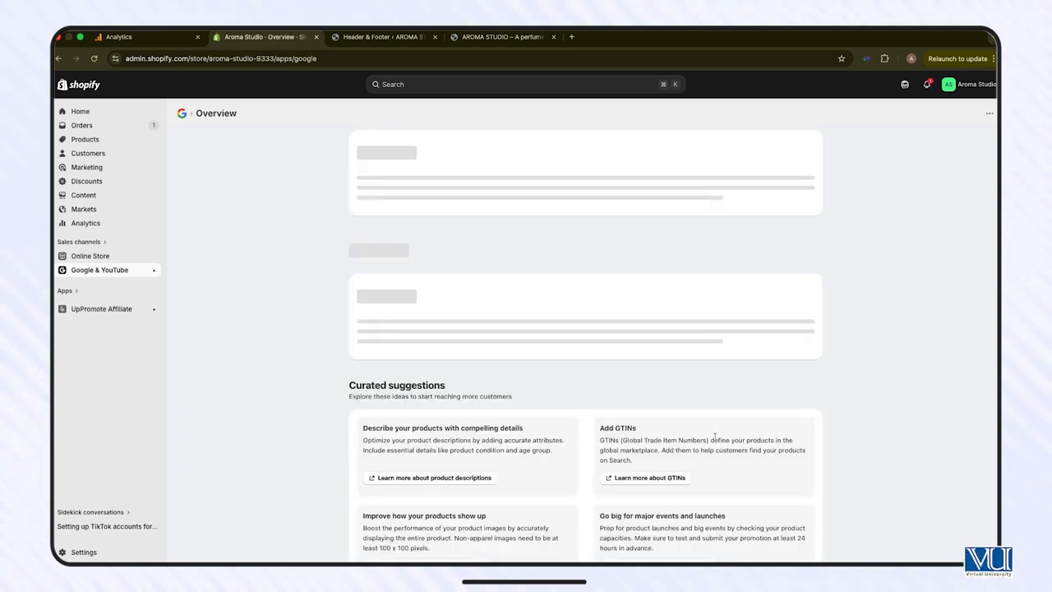